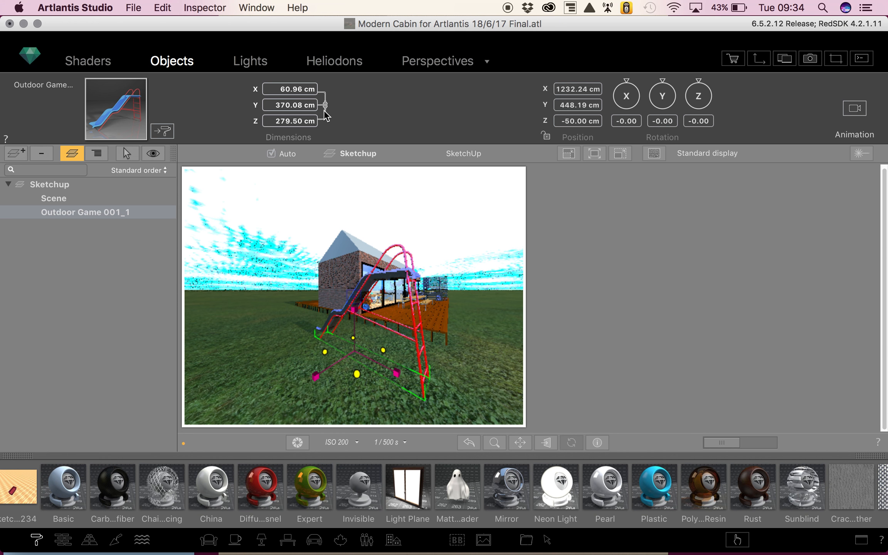
- Scale the slide proportionally to 53.59 × 325.34 × 245.71 cm and set its rotation to 0 on X and Y and about -78.7 on Z
mouse_move(315, 375)
left_mouse_down()
mouse_move(340, 359)
mouse_move(315, 370)
left_mouse_up()
mouse_move(628, 83)
left_mouse_down()
mouse_move(641, 96)
mouse_move(630, 110)
mouse_move(638, 92)
mouse_move(627, 85)
left_mouse_up()
left_click_drag(637, 121, 609, 121)
type("0")
key("Return")
left_click_drag(671, 122, 551, 118)
type("0")
key("Return")
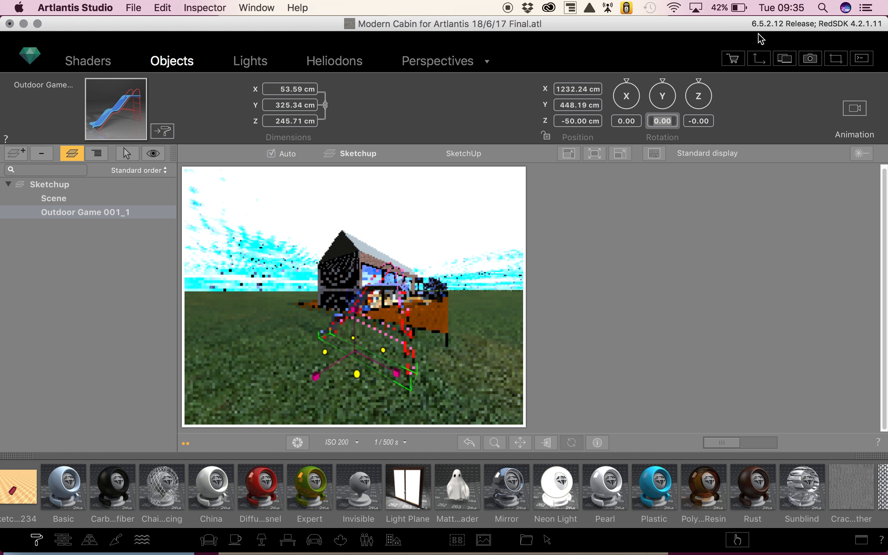
left_click_drag(699, 80, 683, 92)
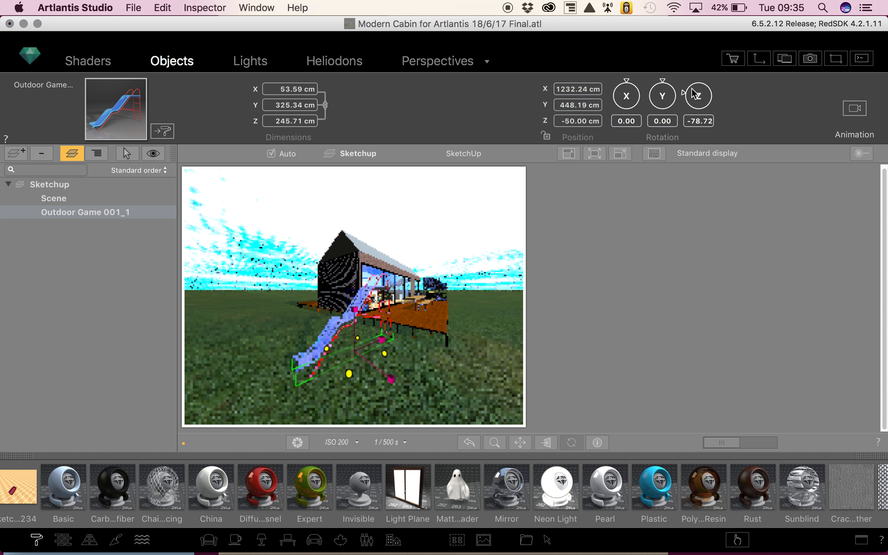
- Open the 2D top view and reposition the slide in plan beside the end of the cabin deck
left_click(759, 59)
left_click_drag(658, 247, 663, 220)
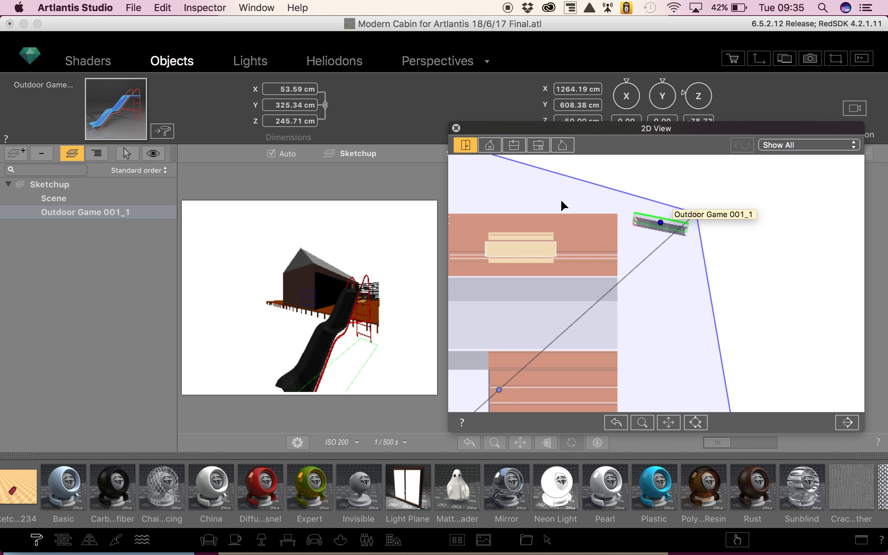
left_click_drag(664, 225, 625, 249)
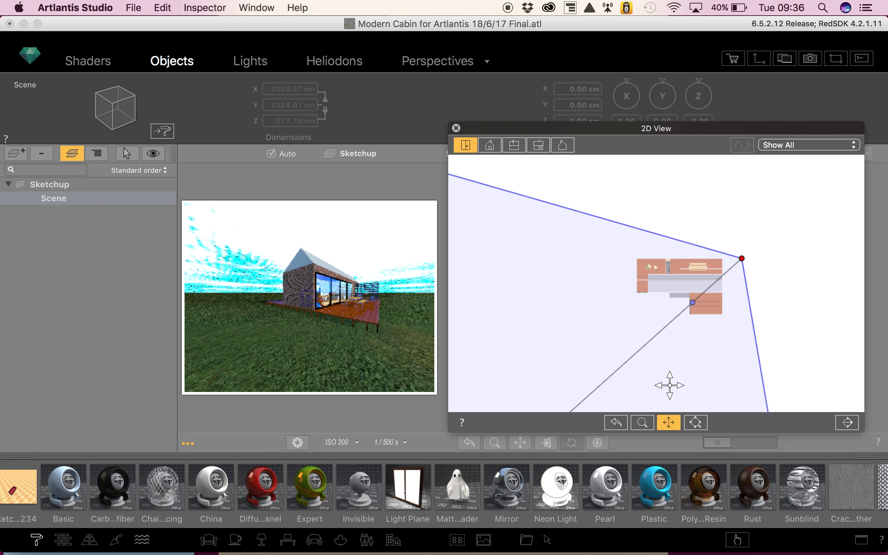
- Add the Lime tree 08m plant to the scene and place it beside the projecting deck at about X 1329, Y -424 cm
left_click_drag(670, 383, 658, 363)
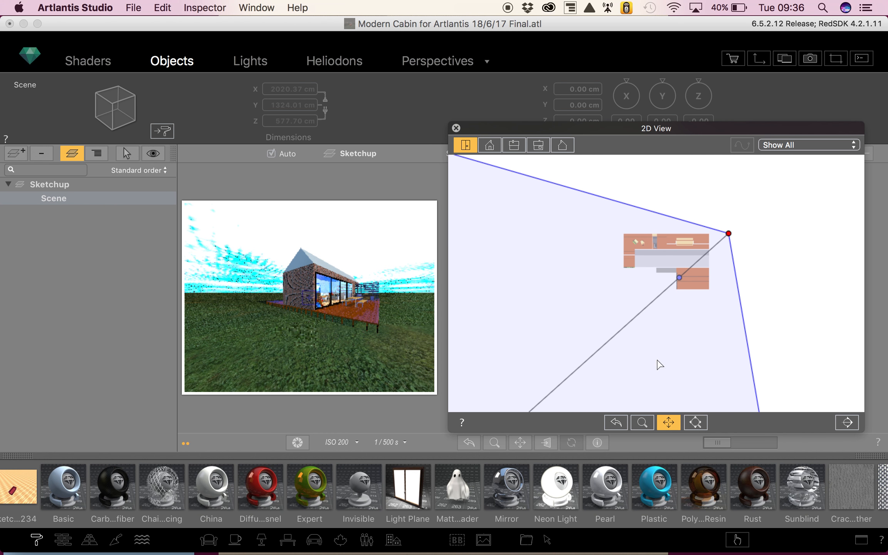
scroll(680, 245, "up", 3)
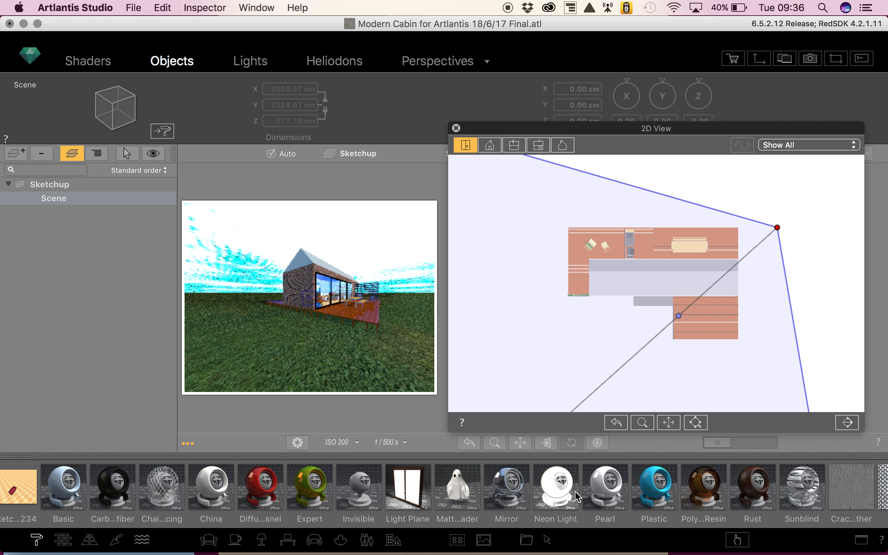
left_click(341, 541)
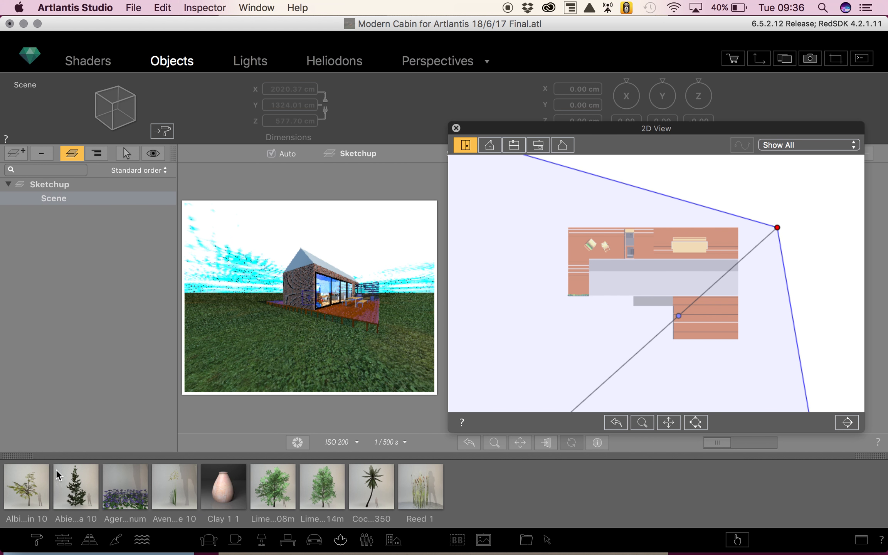
left_click_drag(265, 490, 266, 311)
left_click_drag(761, 316, 772, 341)
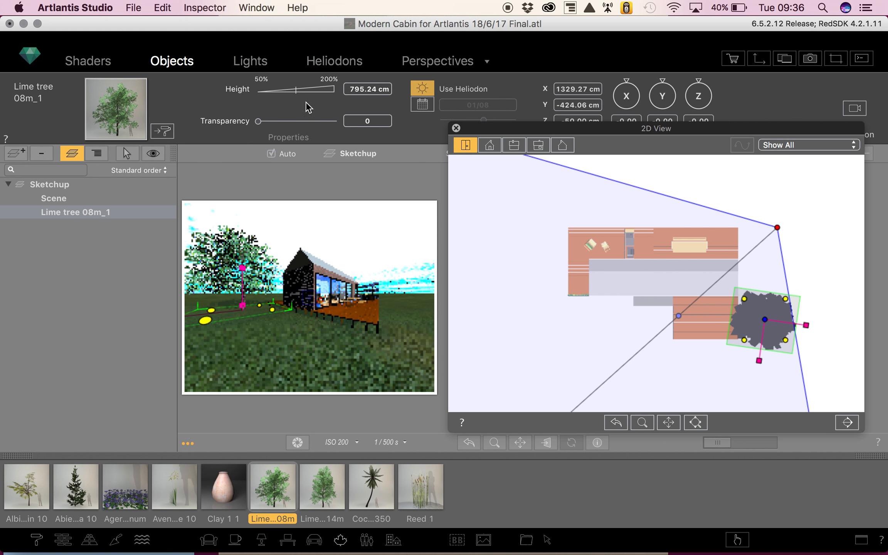
- Give the lime tree a custom season date of 08/05 instead of the heliodon and set its height to about 1090 cm
left_click(520, 133)
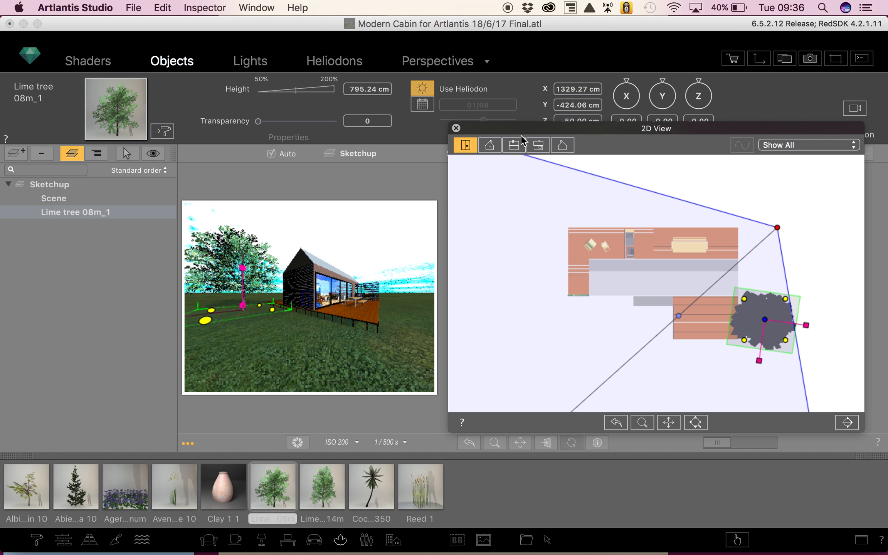
left_click_drag(518, 128, 537, 165)
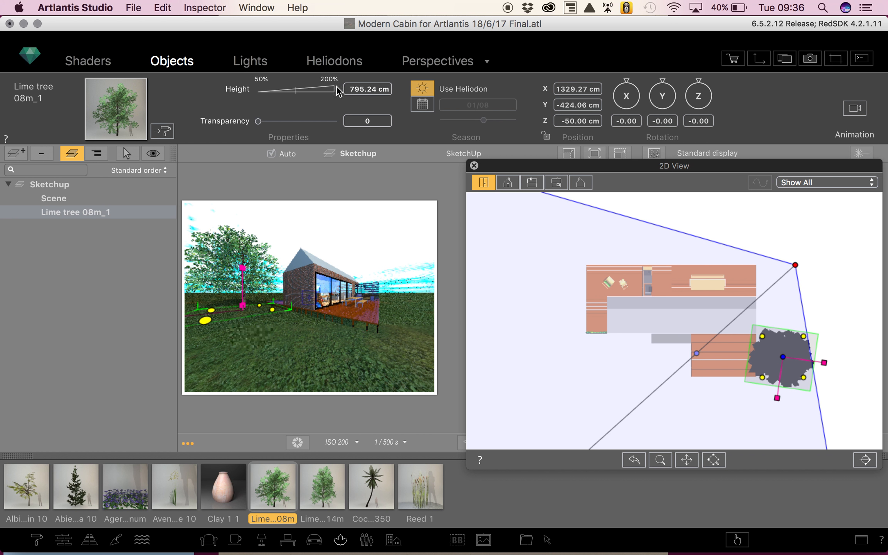
left_click(423, 105)
left_click_drag(483, 120, 449, 125)
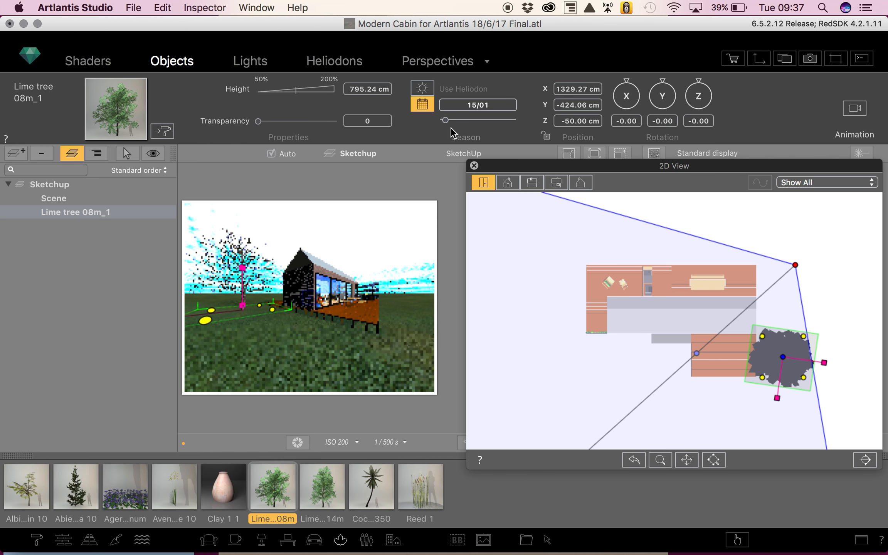
left_click_drag(448, 121, 467, 121)
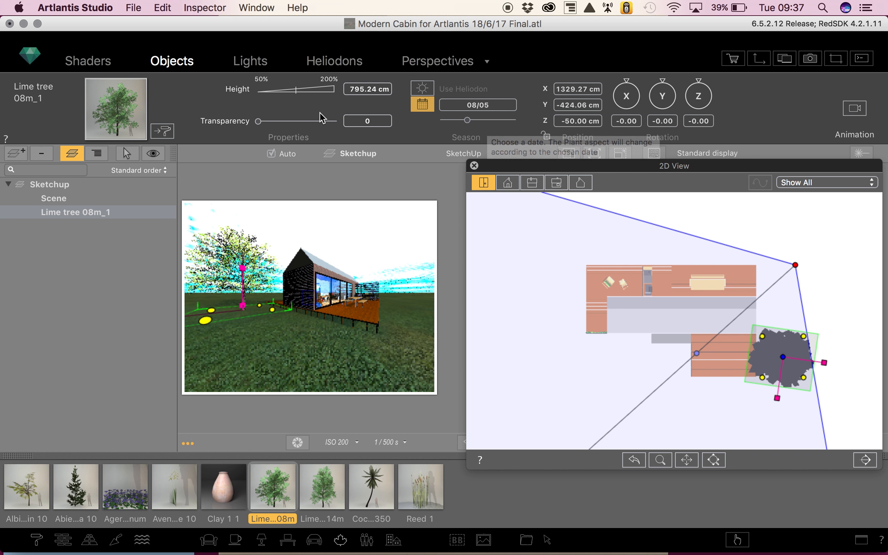
left_click_drag(315, 92, 324, 86)
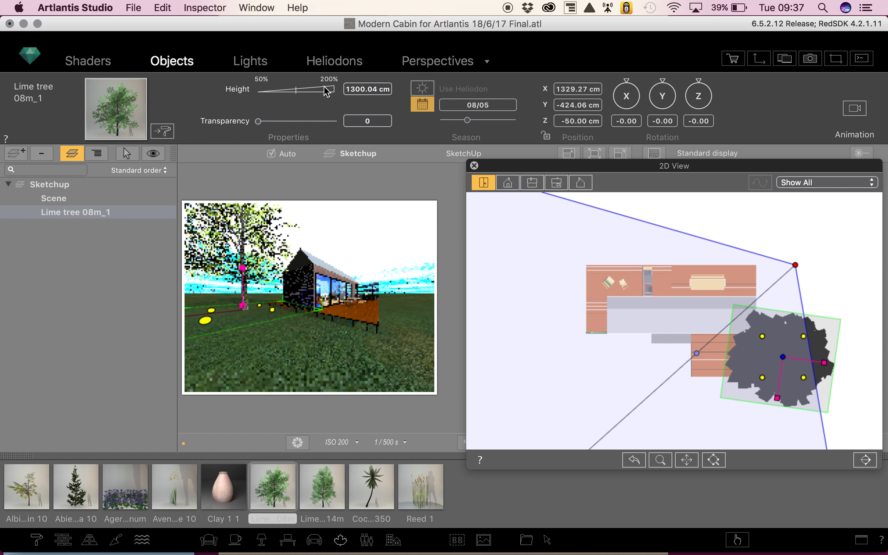
left_click_drag(326, 90, 289, 93)
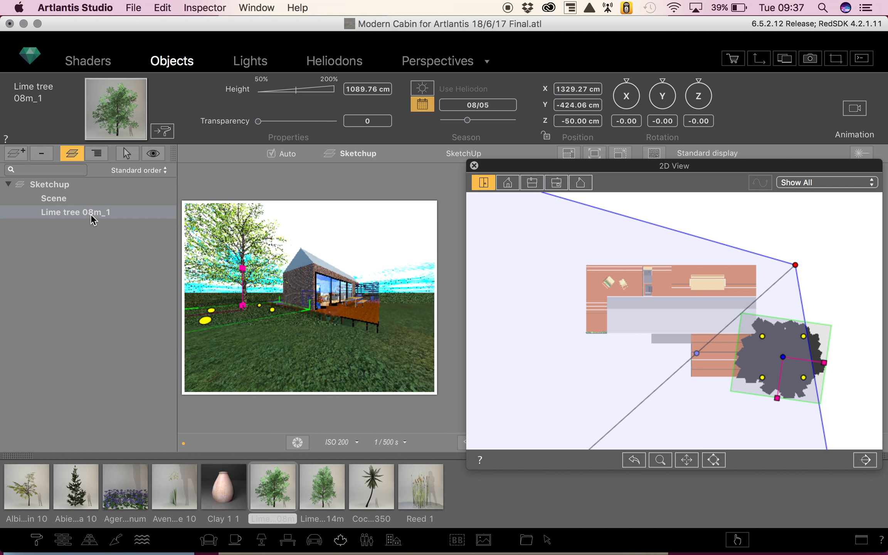
- Duplicate the lime tree and place the copy at the opposite corner of the cabin, about X -1107, Y 823 cm
key("super+z")
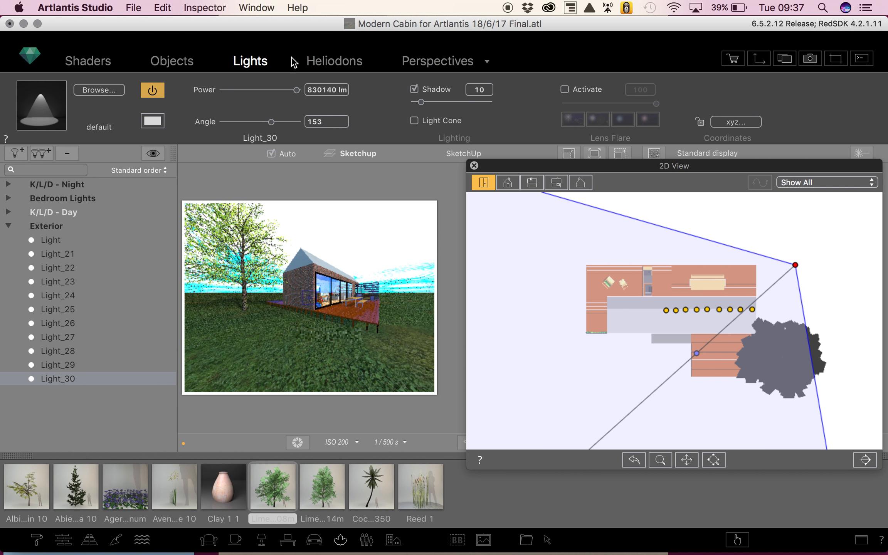
left_click(179, 61)
key("super+c")
key("super+v")
mouse_move(802, 353)
left_mouse_down()
mouse_move(781, 294)
mouse_move(582, 248)
mouse_move(598, 251)
left_mouse_up()
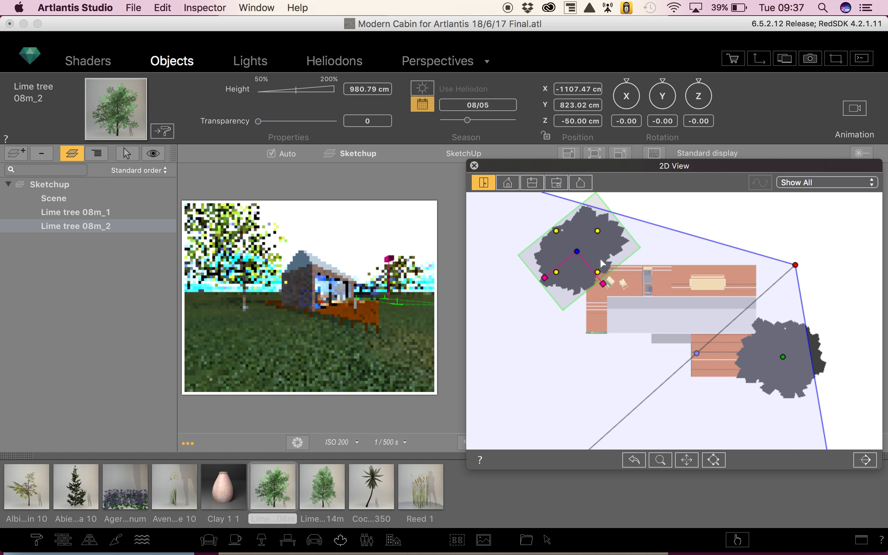
- Reposition the SketchUp perspective's camera and target in the 2D view to frame the cabin and both trees from farther away
left_click(438, 60)
left_click_drag(488, 455, 557, 362)
left_click_drag(846, 190, 824, 112)
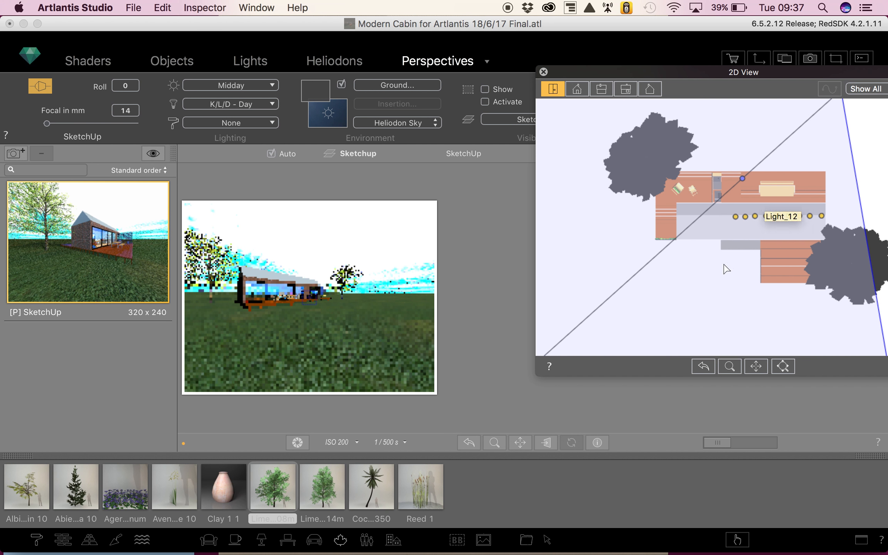